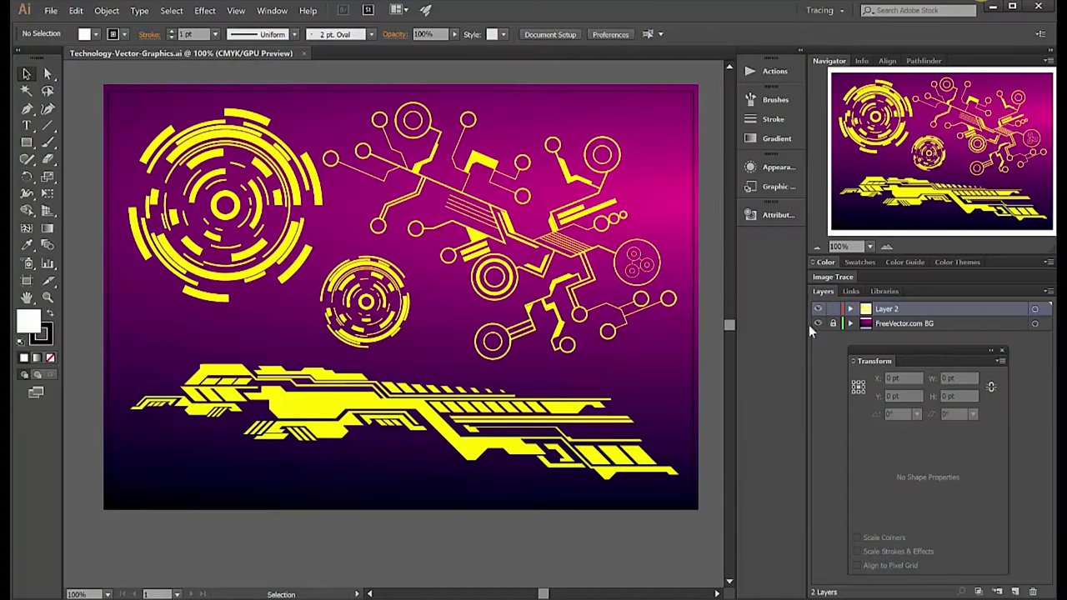
- Hide the purple BG layer and select the large ring graphic at top-left
click(818, 324)
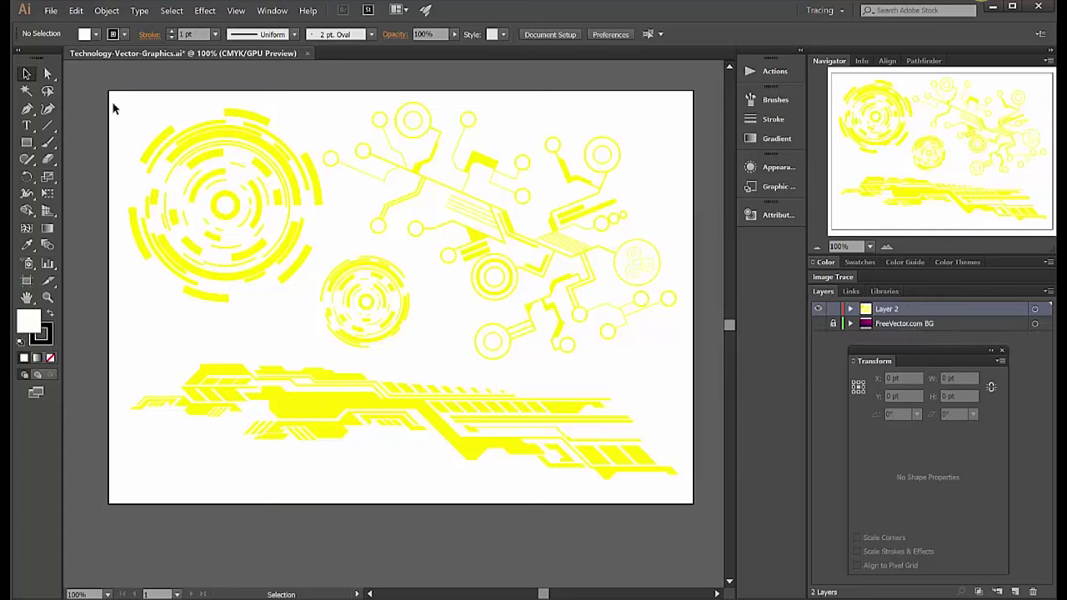
drag(113, 104, 328, 303)
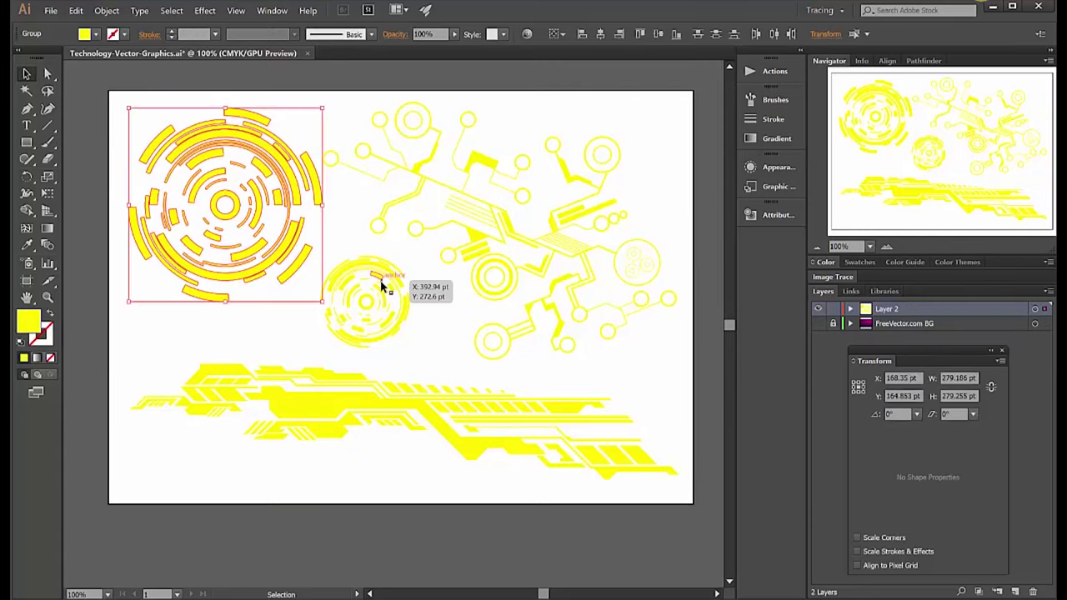
key(a)
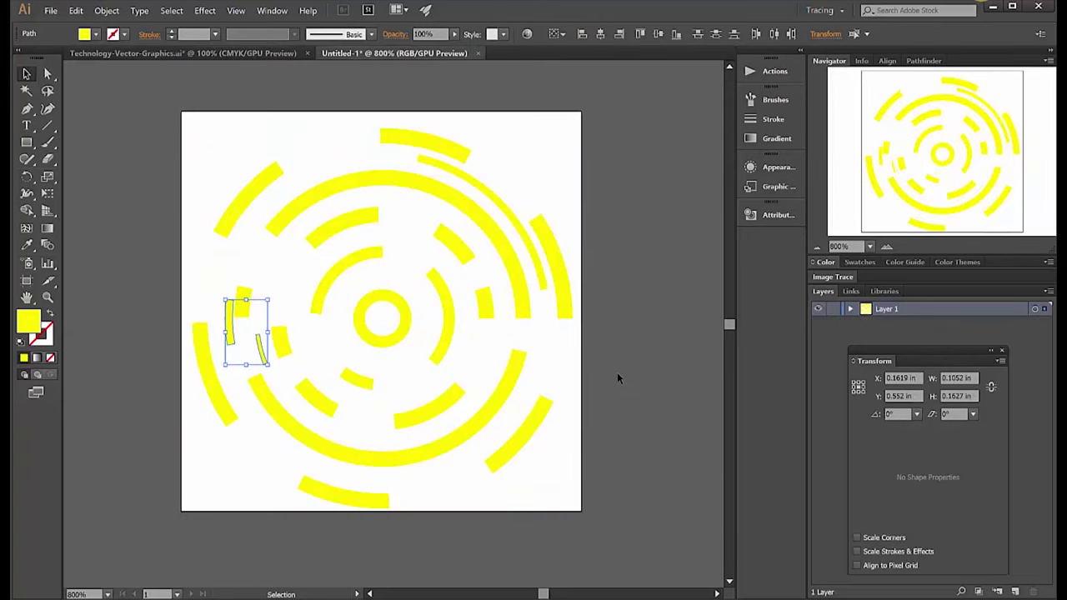
- Delete the small stray yellow fragment from the ring graphic, then select all the artwork
click(617, 380)
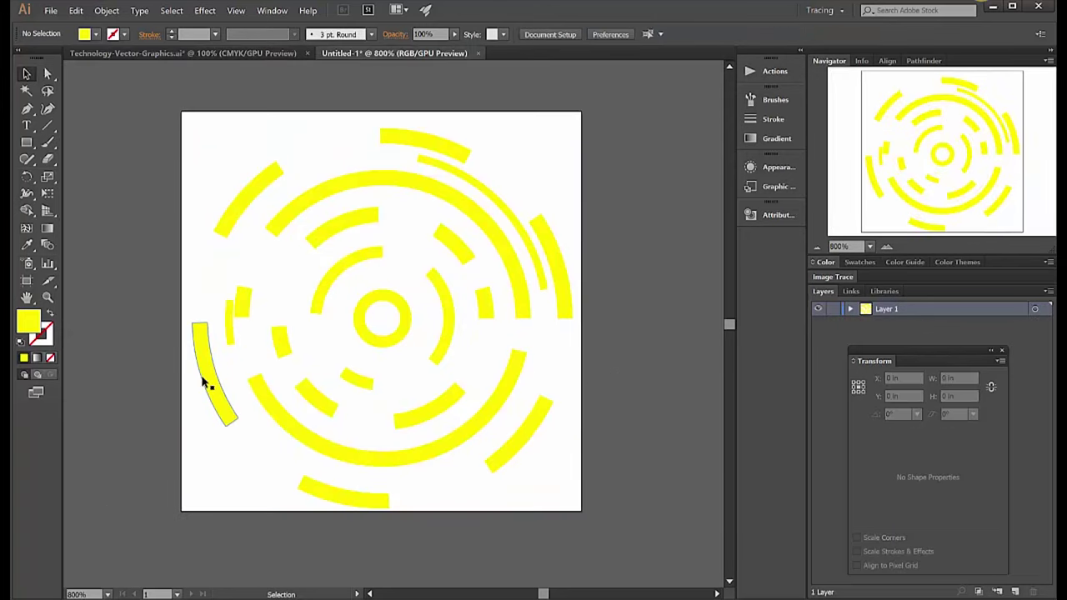
click(232, 346)
key(Delete)
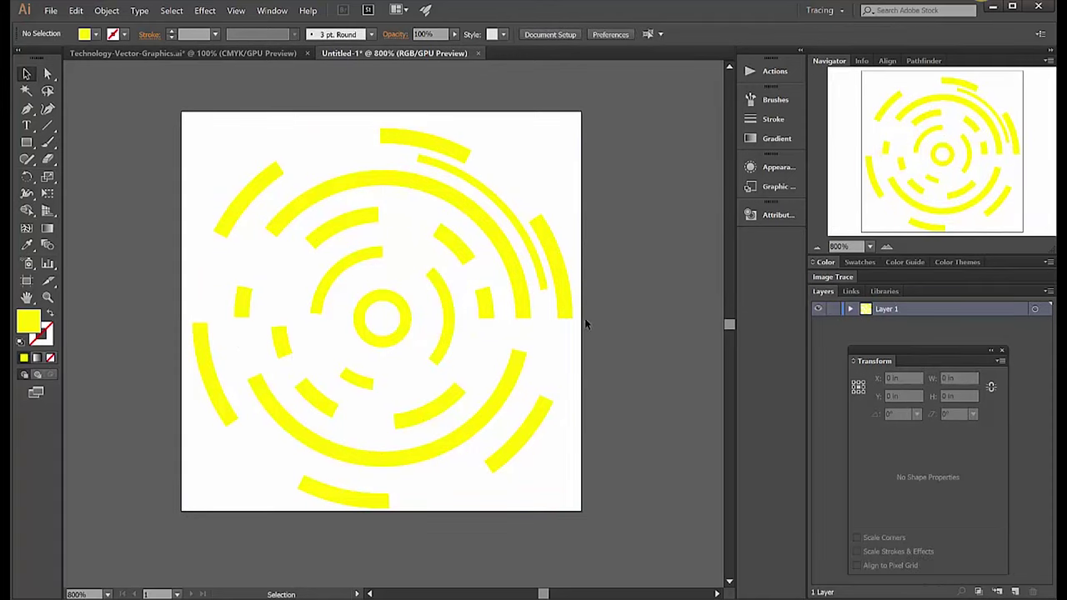
click(563, 300)
click(536, 299)
key(ctrl+a)
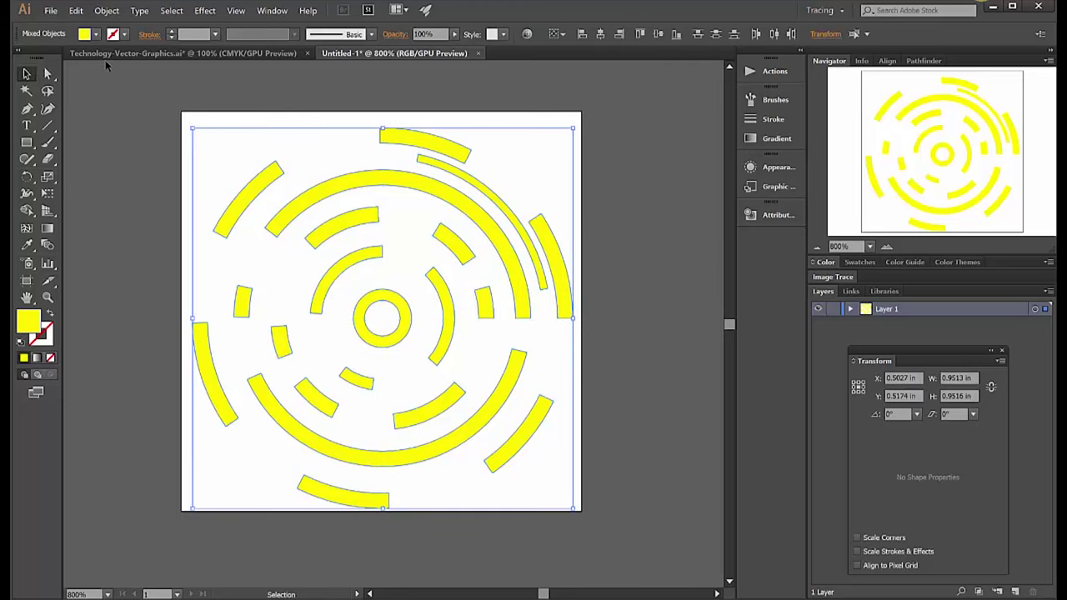
- Set every ring piece to no fill with a blue stroke
click(95, 34)
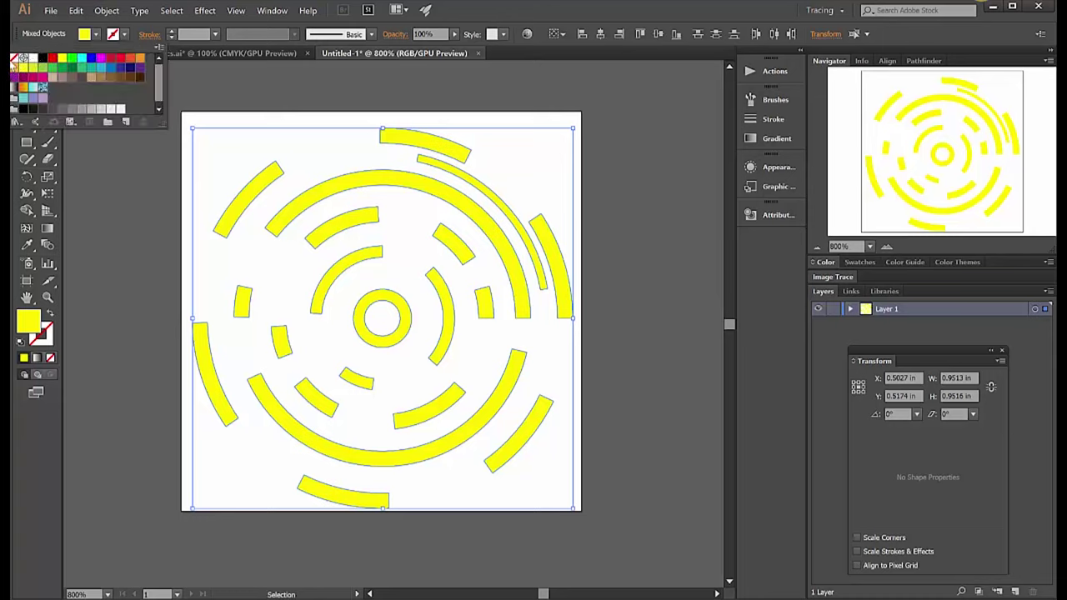
click(15, 58)
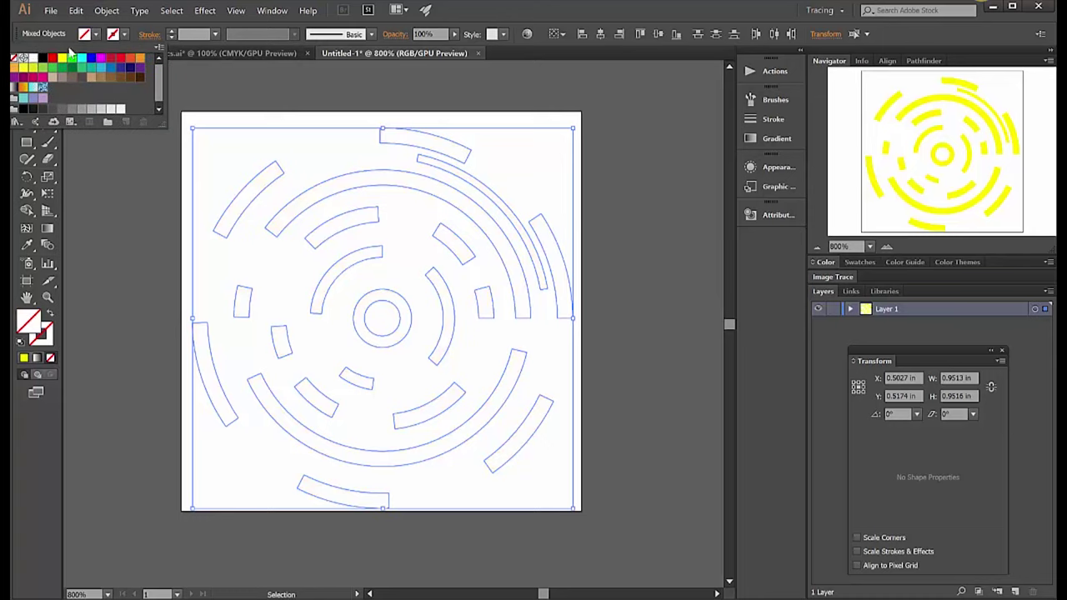
click(123, 38)
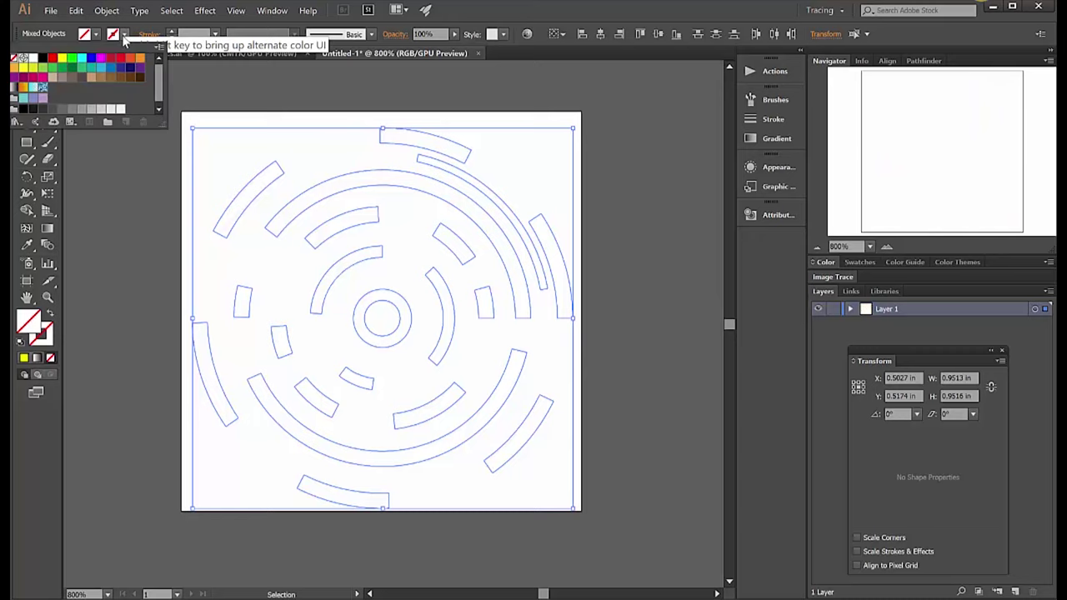
click(89, 60)
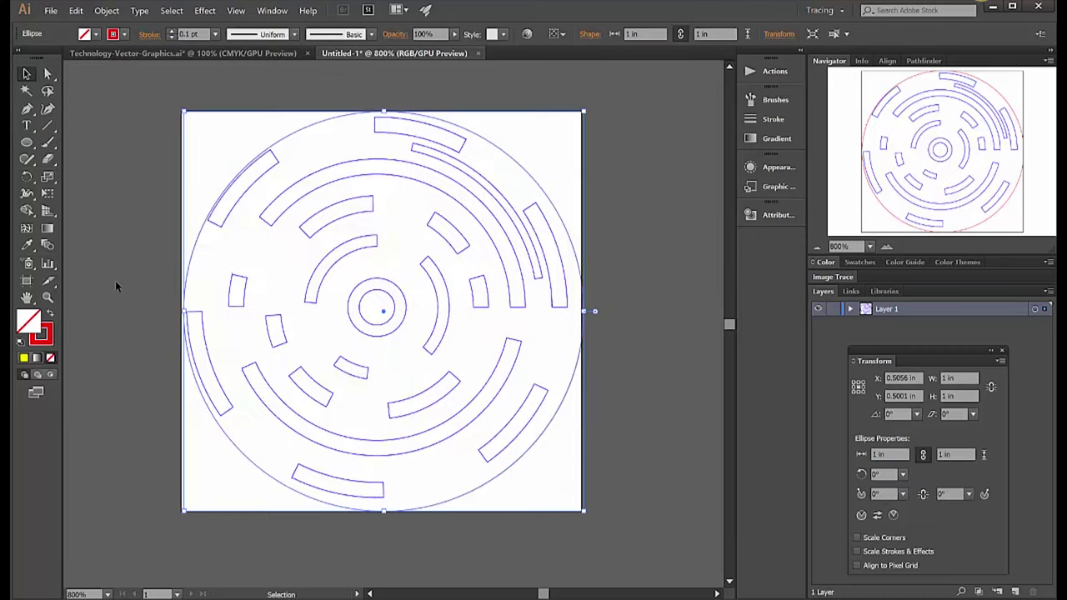
- Pull the artboard's left, top, right and bottom edges out to 1.04 in square
click(27, 282)
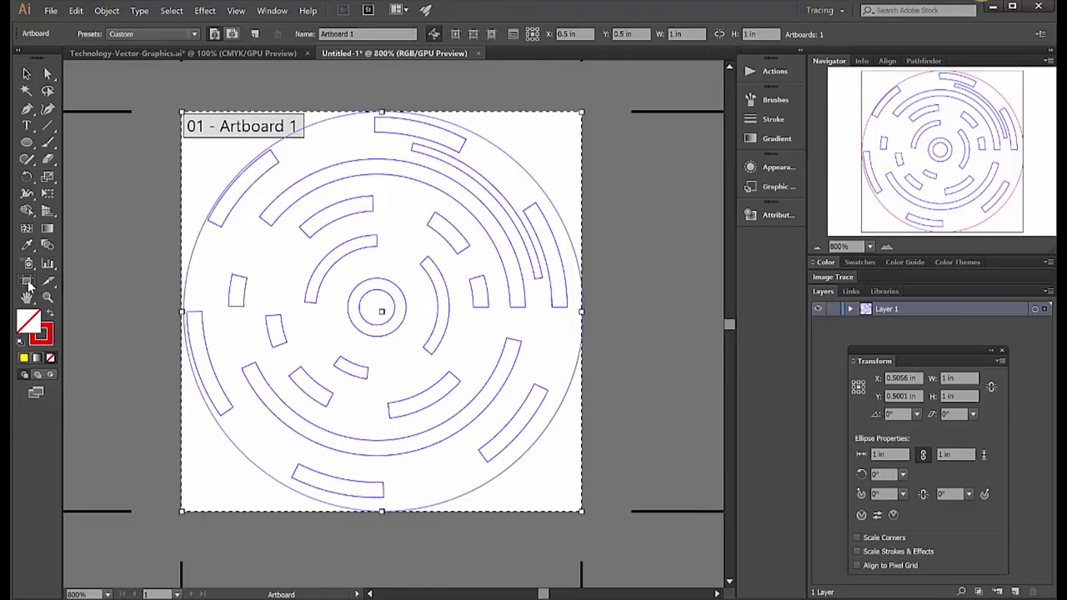
drag(181, 311, 176, 313)
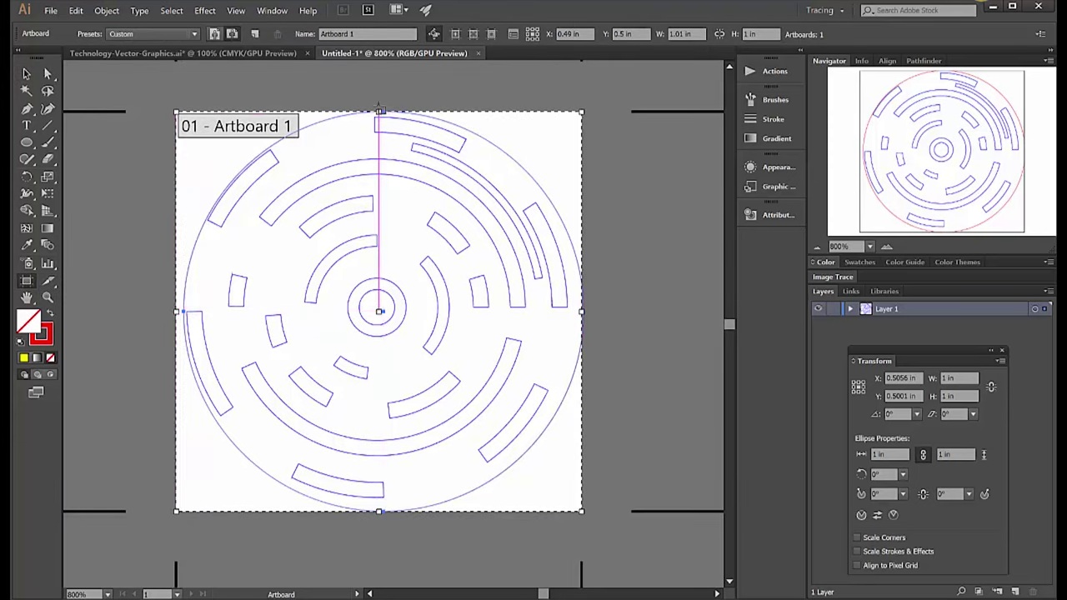
drag(379, 111, 379, 105)
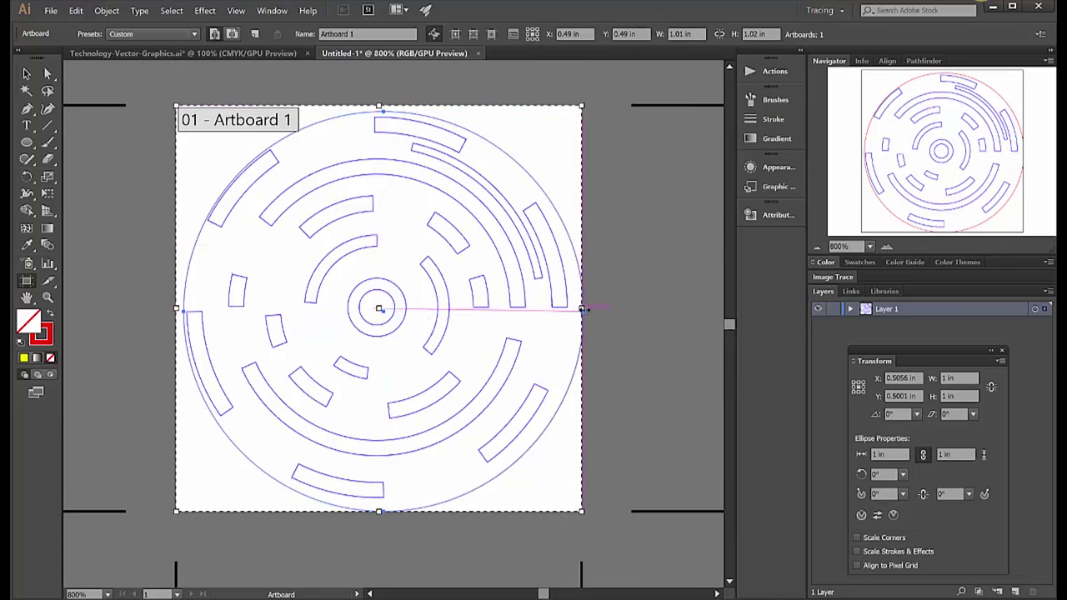
drag(584, 309, 591, 309)
drag(396, 515, 384, 520)
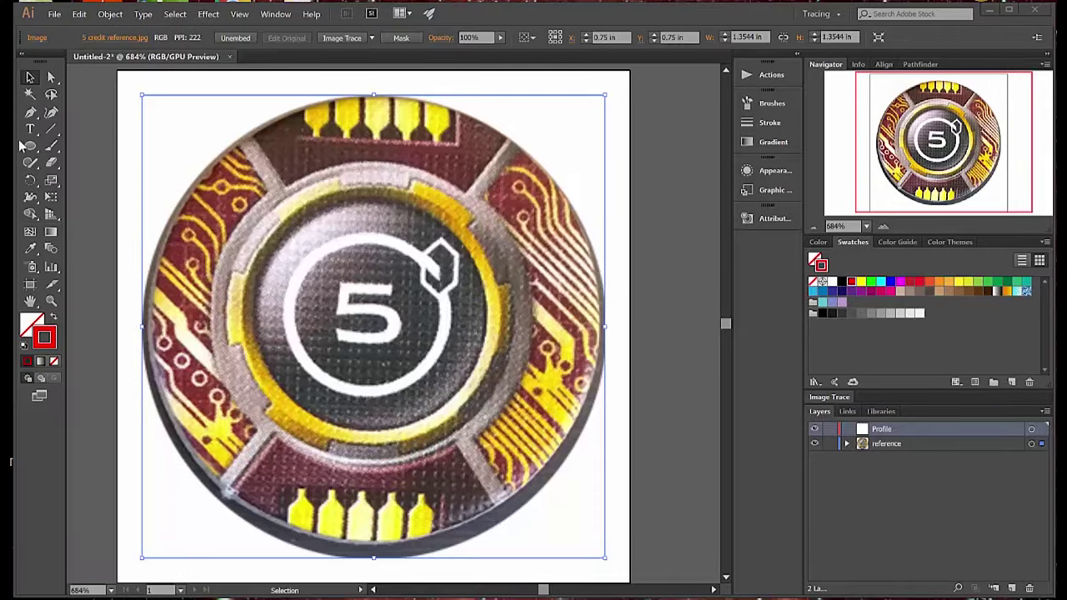
- Create an exact 1.4 in by 1.4 in circle with the Ellipse tool
click(30, 148)
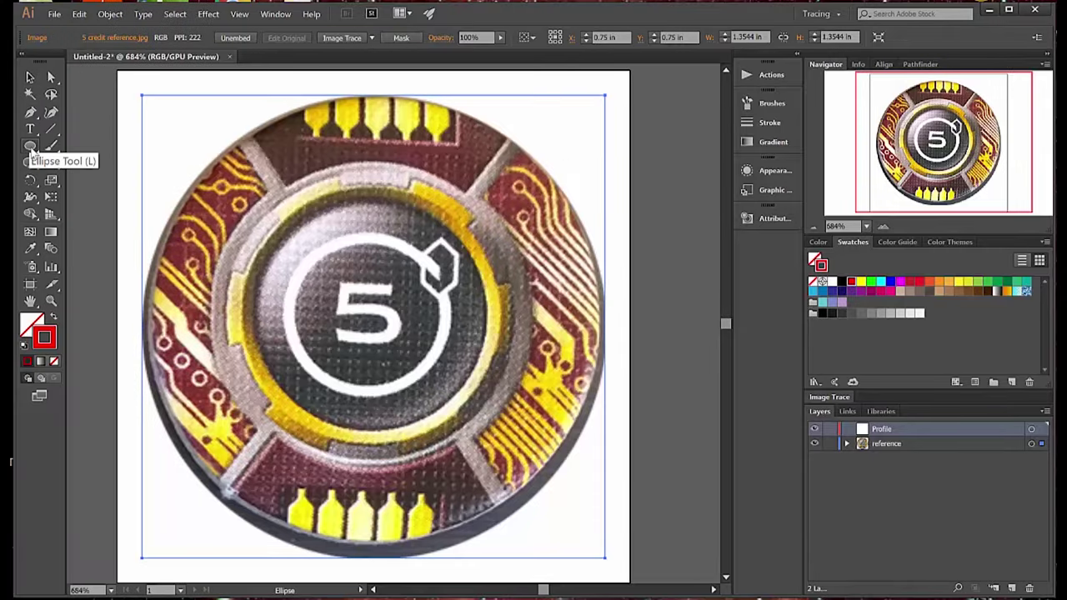
click(30, 146)
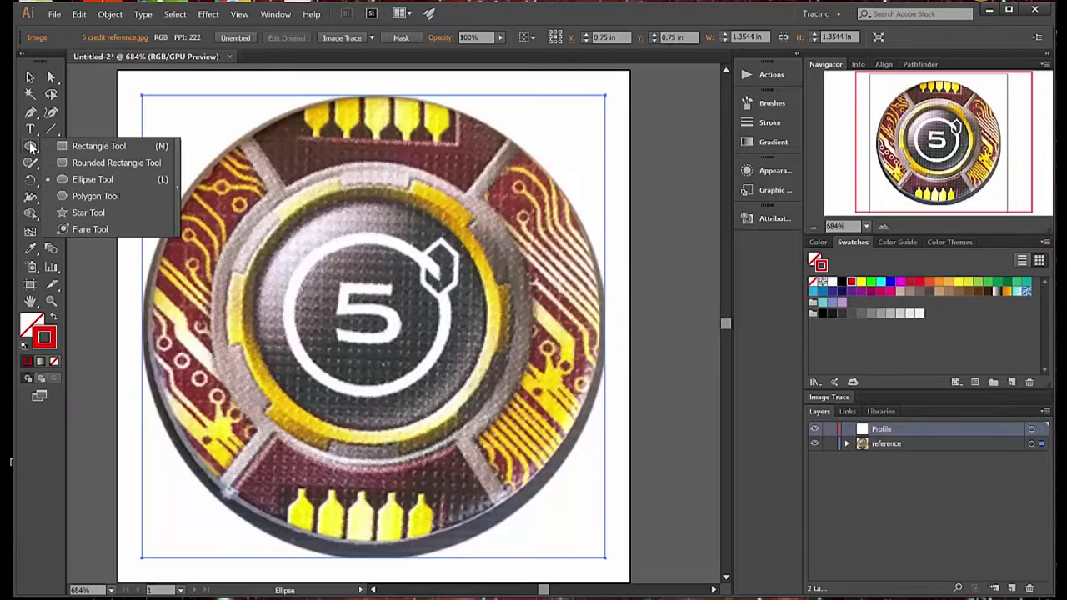
click(94, 102)
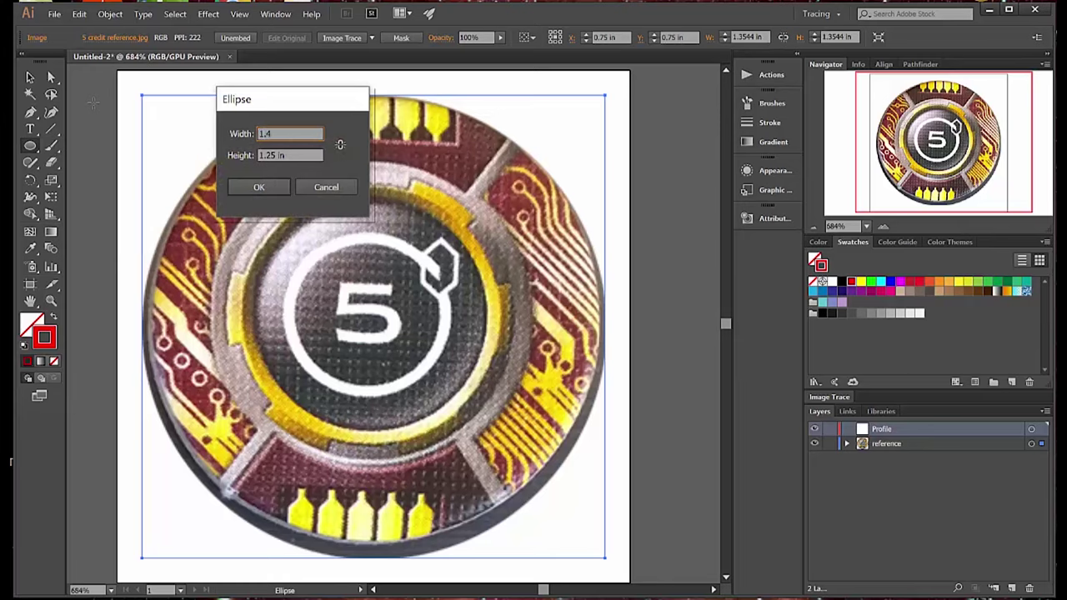
key(Tab)
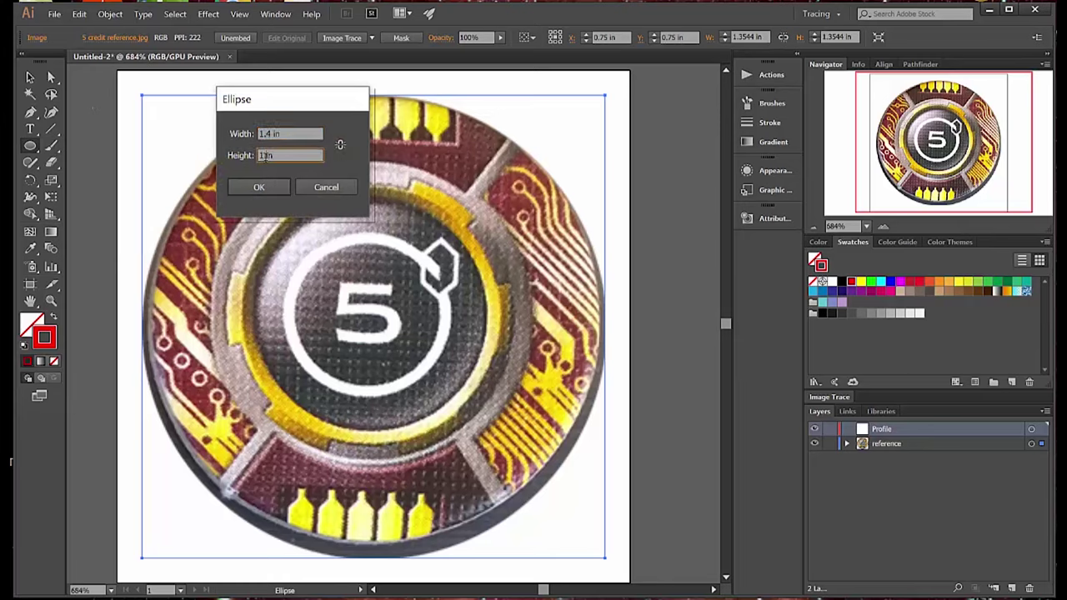
text(1.4in)
key(Return)
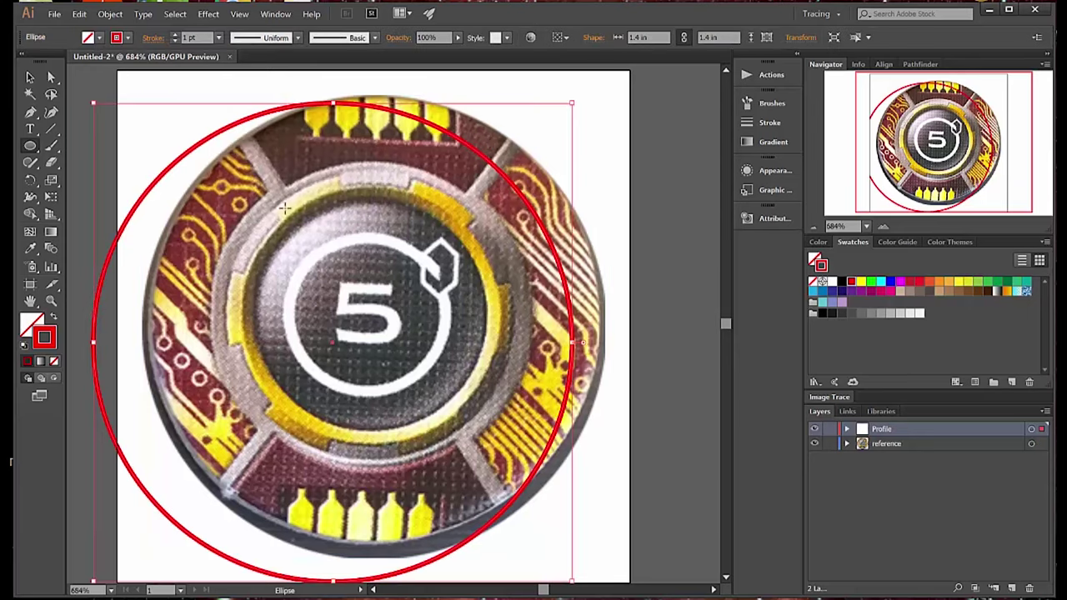
- Position the red circle over the token's outline and draw a blue circle around the inner ring
key(v)
drag(325, 312, 364, 332)
key(Right)
key(Right)
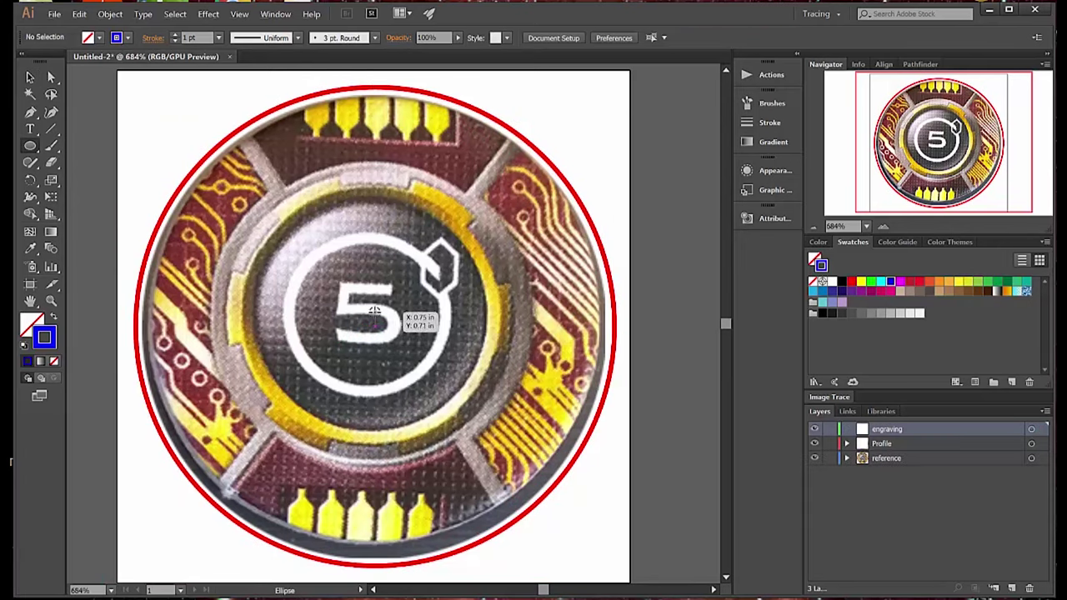
drag(376, 316, 217, 210)
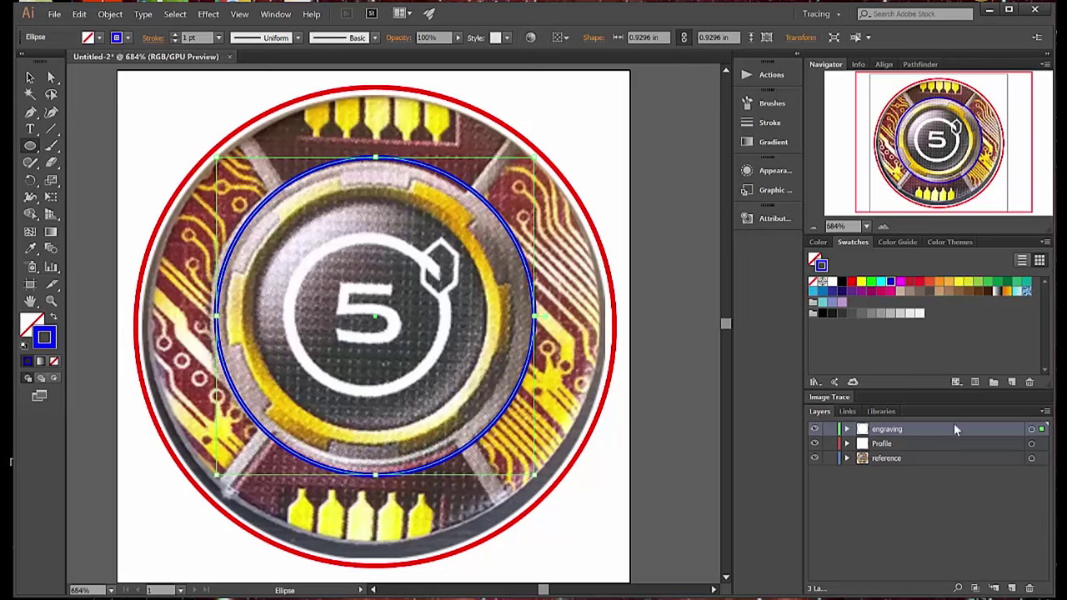
- Select the red and blue circles together and apply Vertical Align Center
key(v)
click(157, 125)
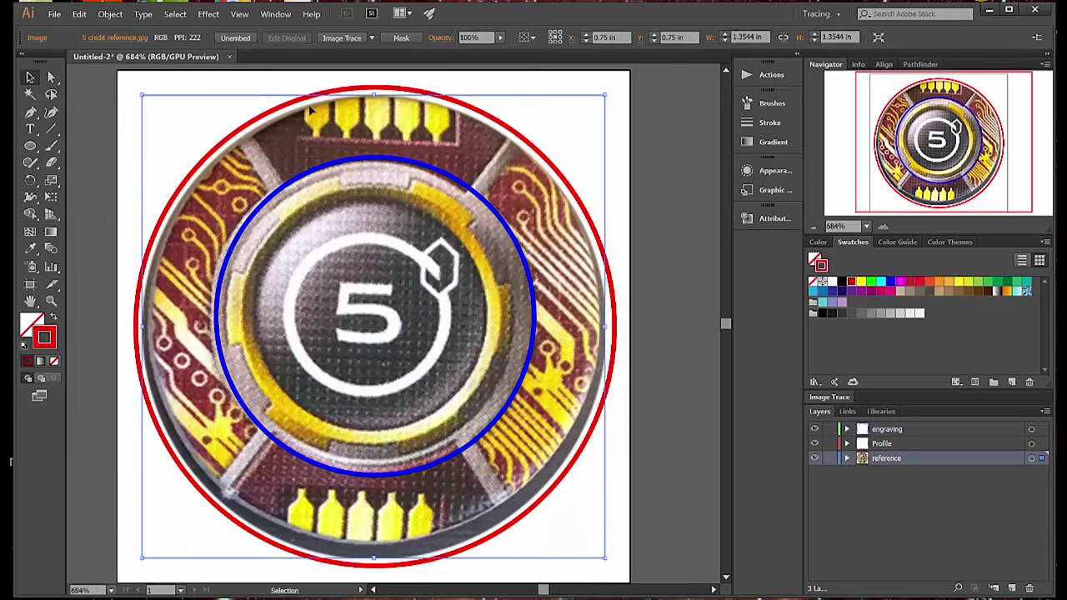
click(281, 107)
shift+click(307, 177)
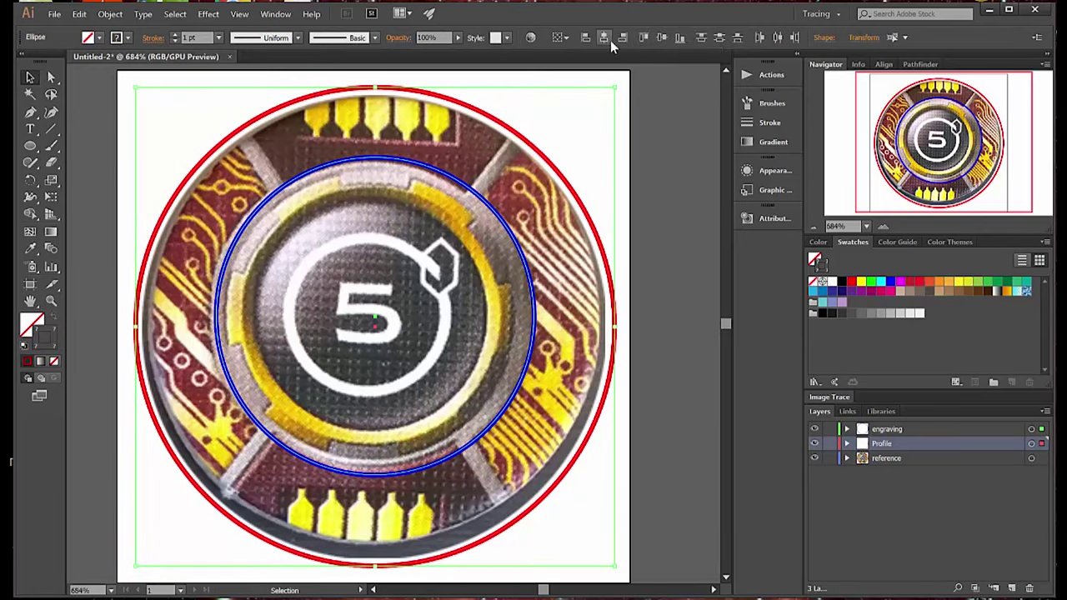
click(662, 38)
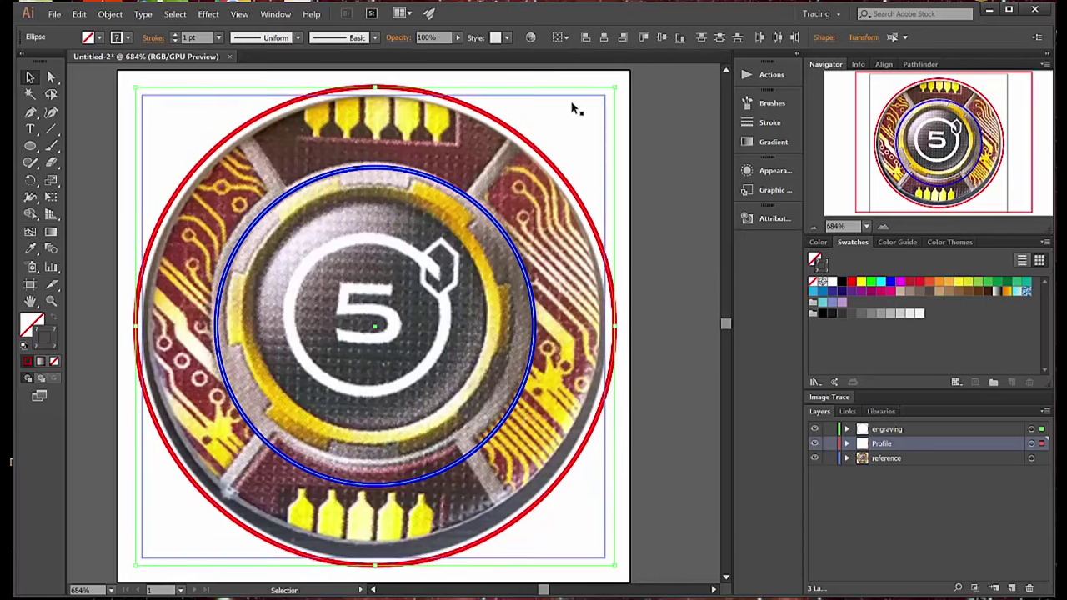
- On the engraving layer, pen a closed narrow bar from the red circle to the blue ring
click(122, 107)
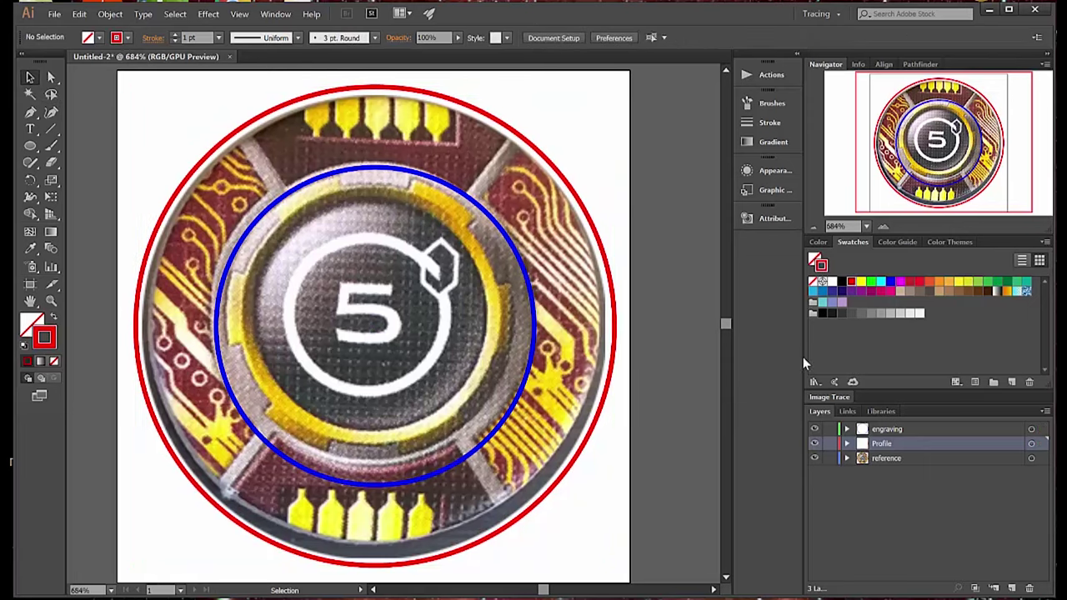
click(945, 430)
click(30, 111)
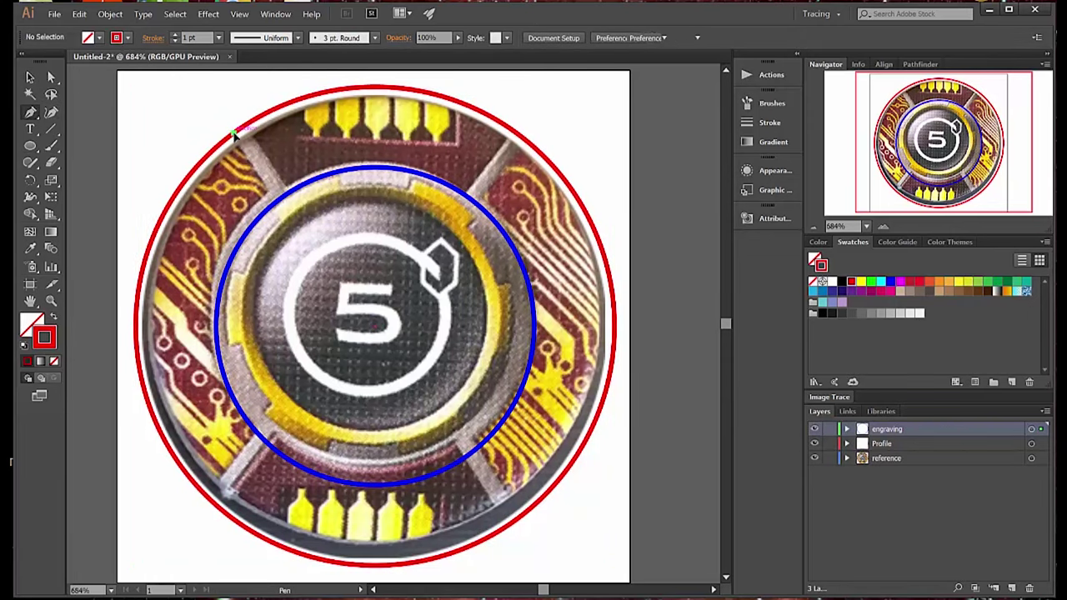
drag(244, 125, 289, 191)
click(288, 192)
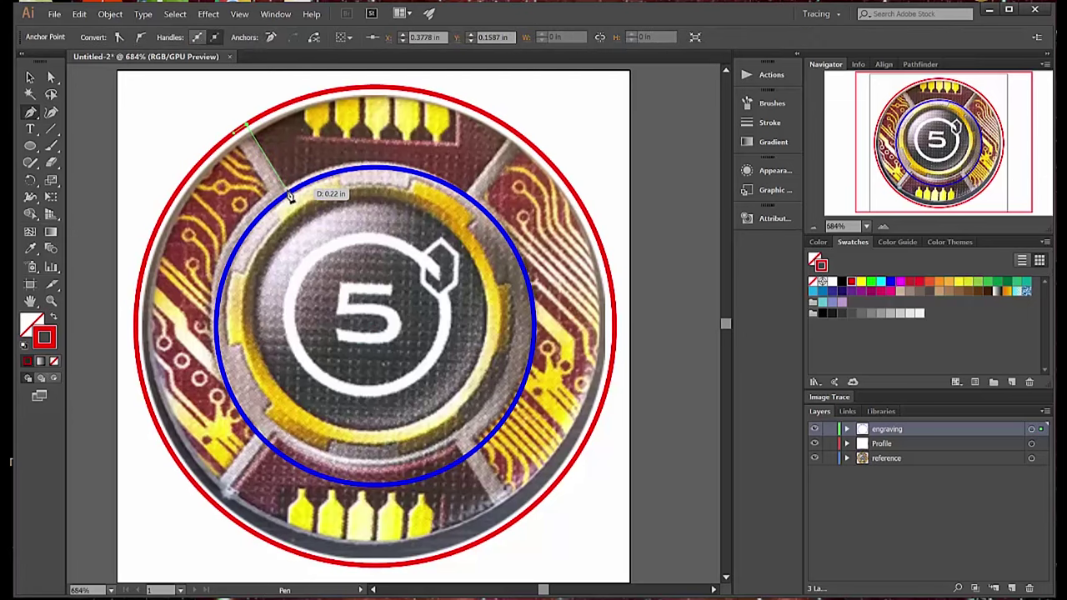
click(275, 202)
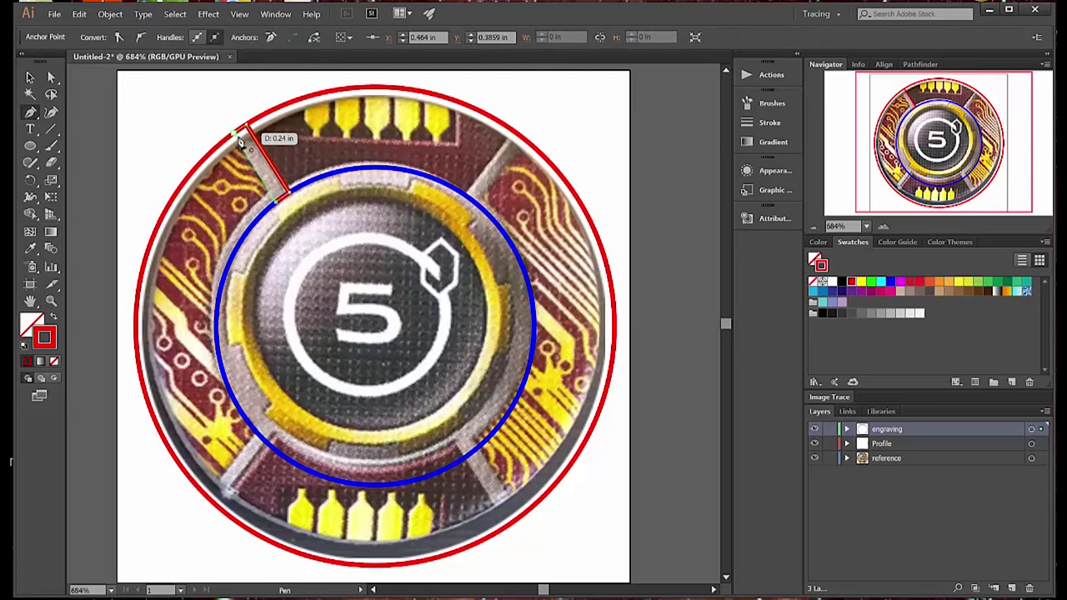
click(234, 133)
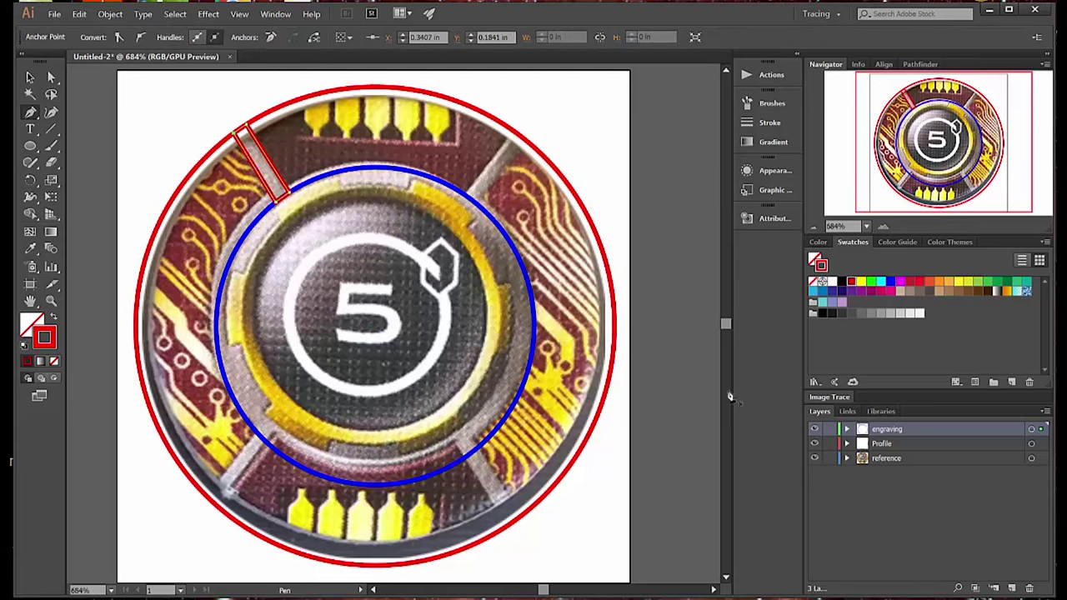
- Give the bar a blue stroke and select the whole bar path
click(30, 77)
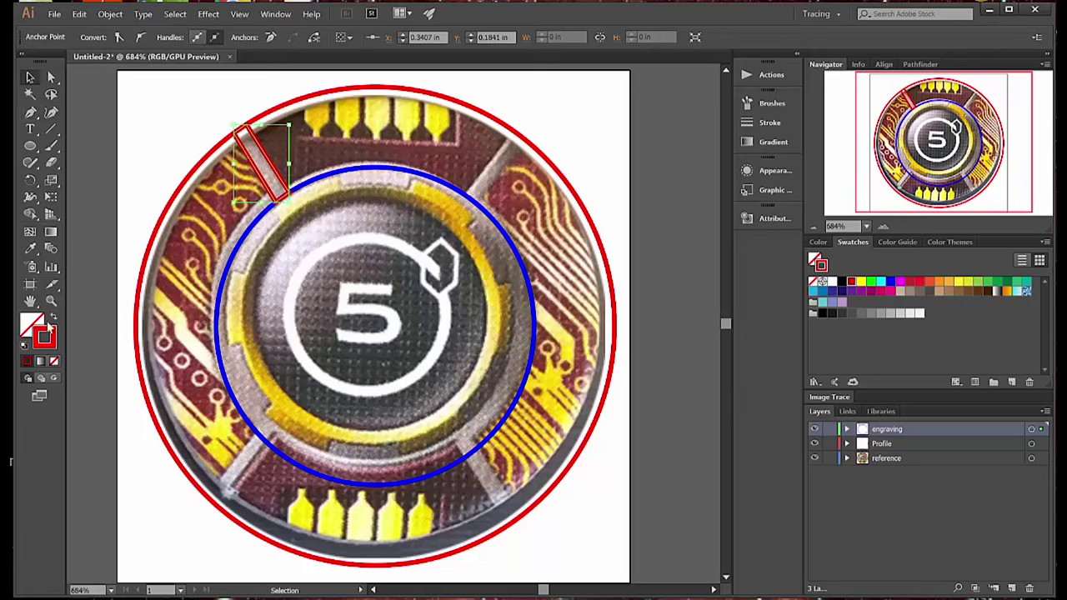
click(890, 281)
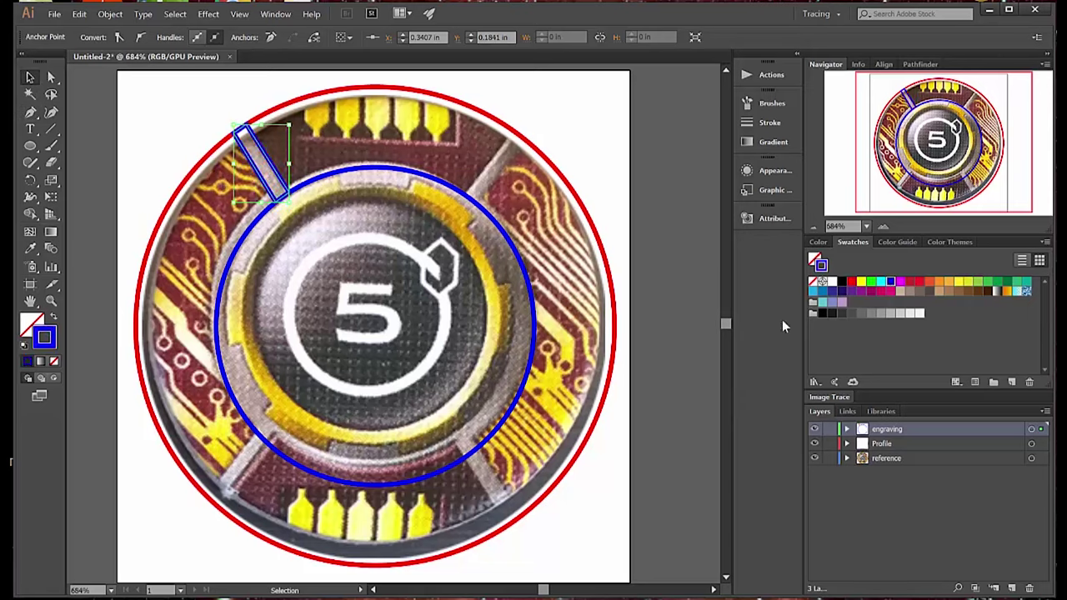
click(250, 161)
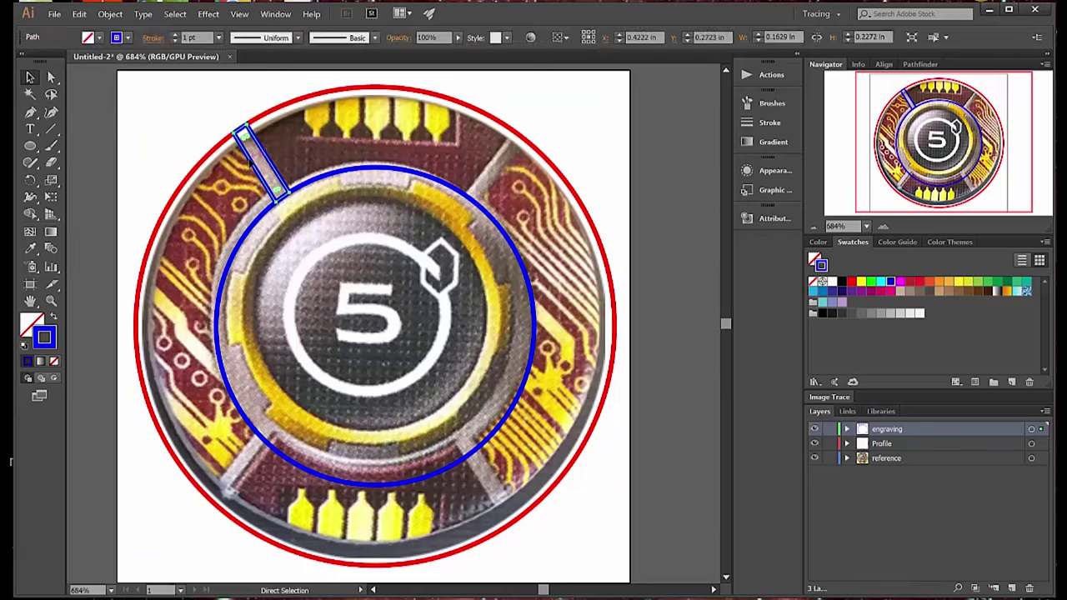
click(175, 125)
- Paste two bar copies, placing one on the lower-right spoke and rotating one onto the upper-right
key(ctrl+v)
mouse_move(497, 510)
mouse_down()
mouse_move(509, 513)
mouse_move(501, 511)
mouse_up()
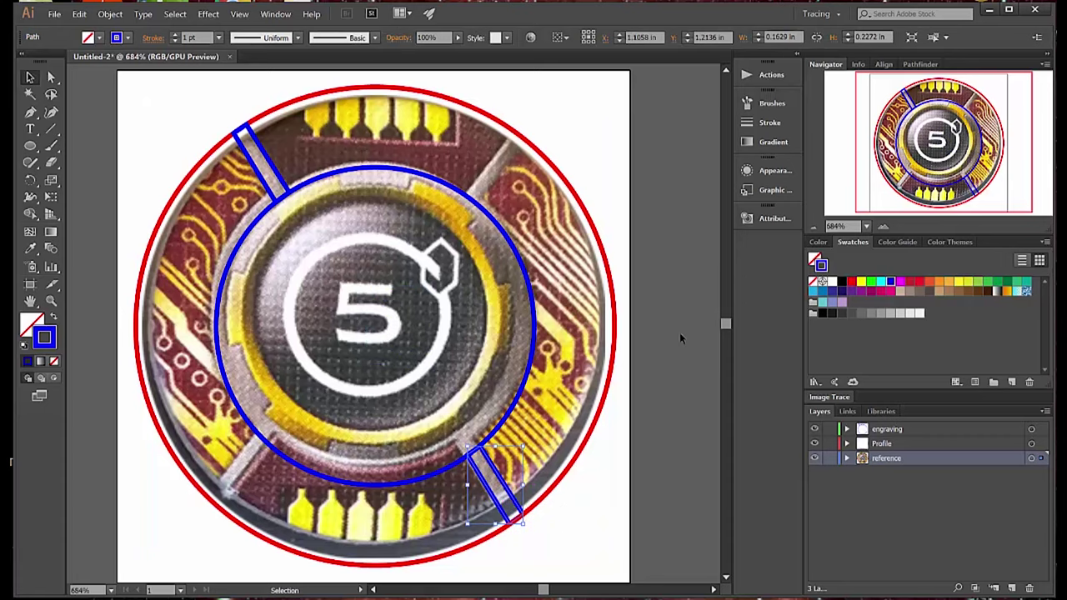
key(ctrl+v)
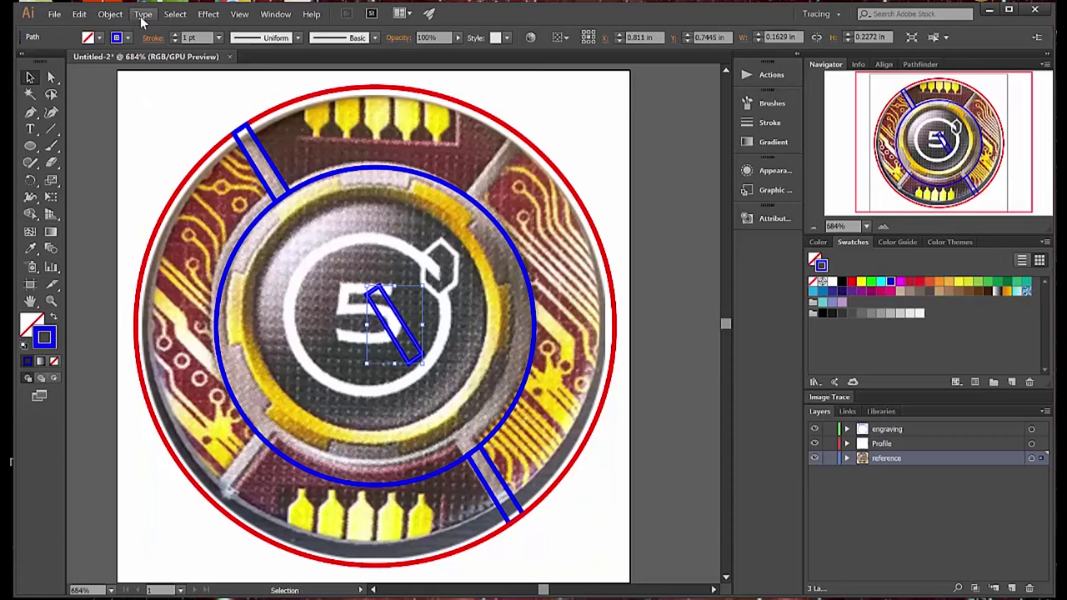
drag(421, 367, 503, 179)
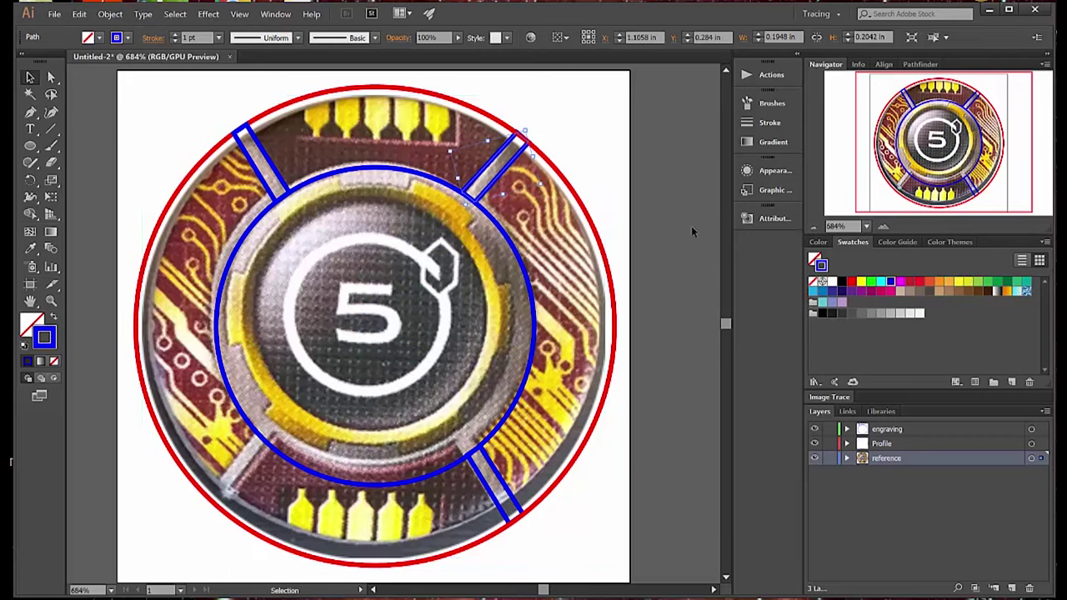
click(665, 223)
click(500, 185)
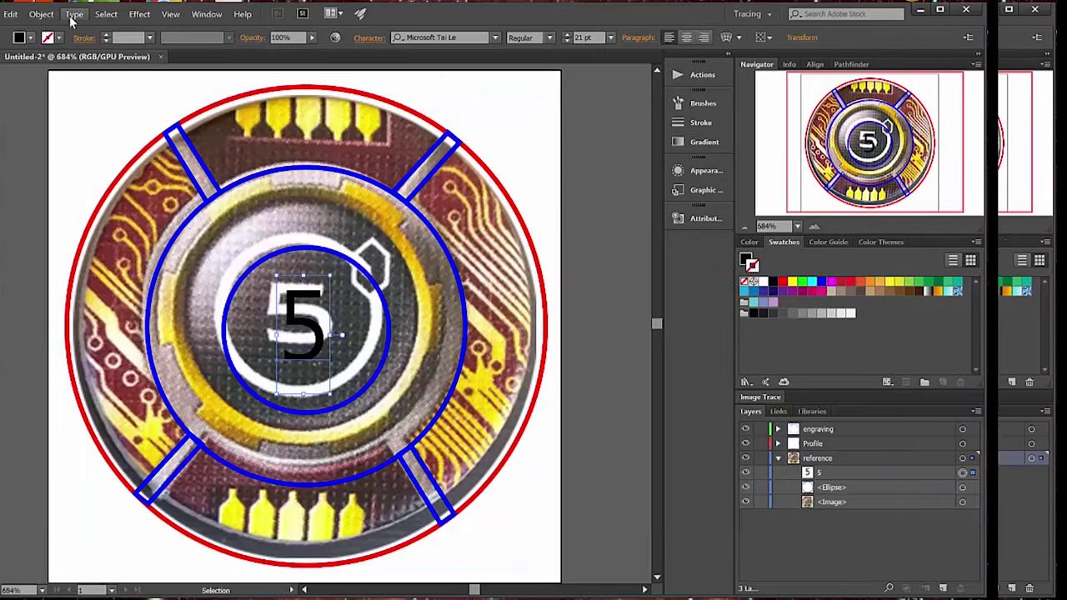
- Convert the 5 to outlines with Type > Create Outlines and select it
click(143, 14)
click(184, 260)
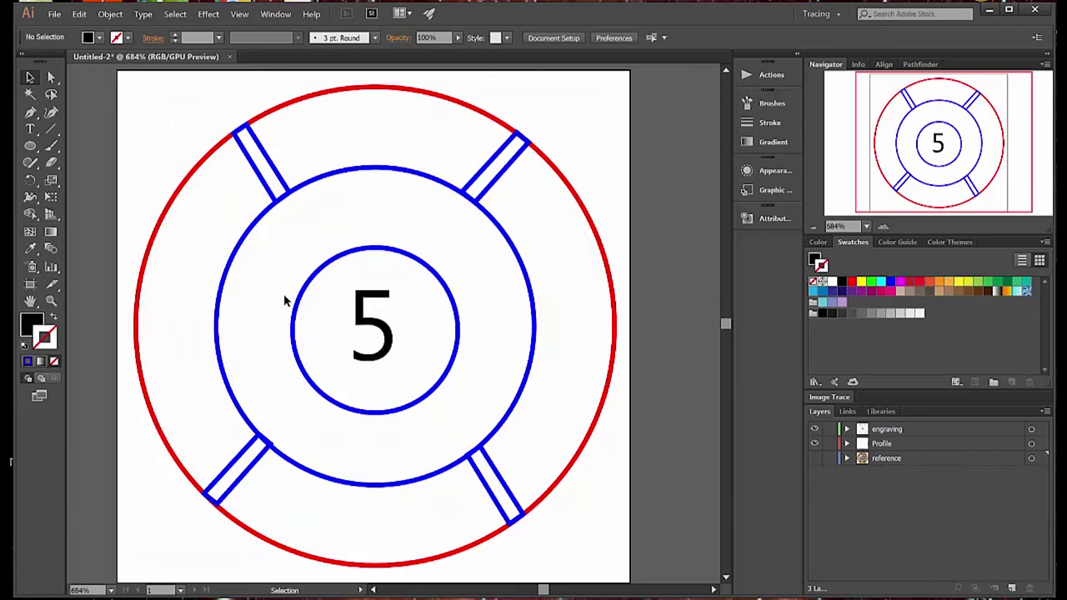
click(372, 329)
- Set the outlined 5 to no fill with a red stroke
click(98, 37)
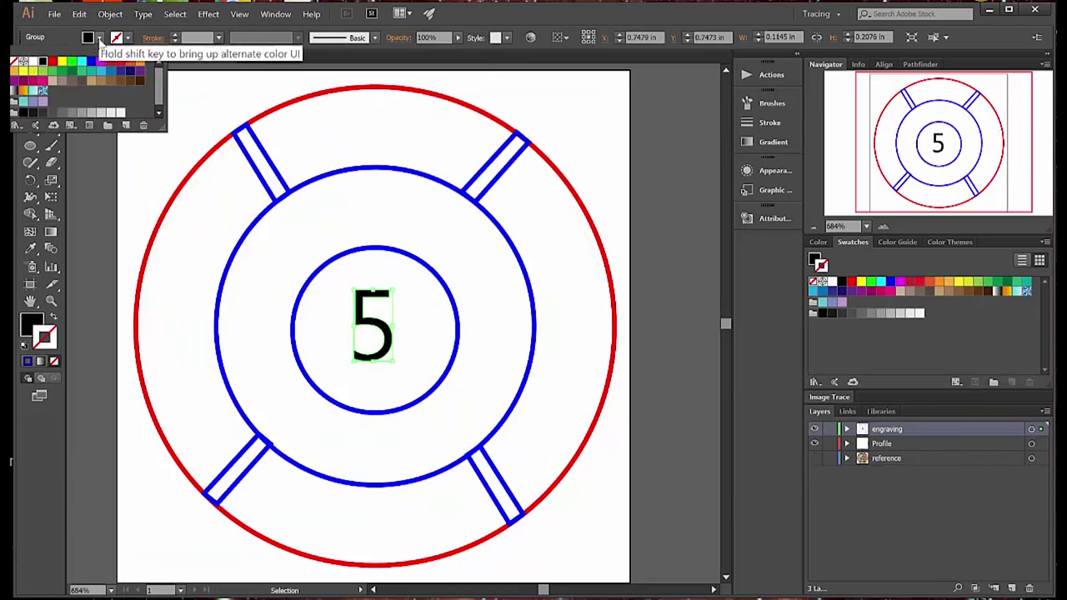
click(14, 61)
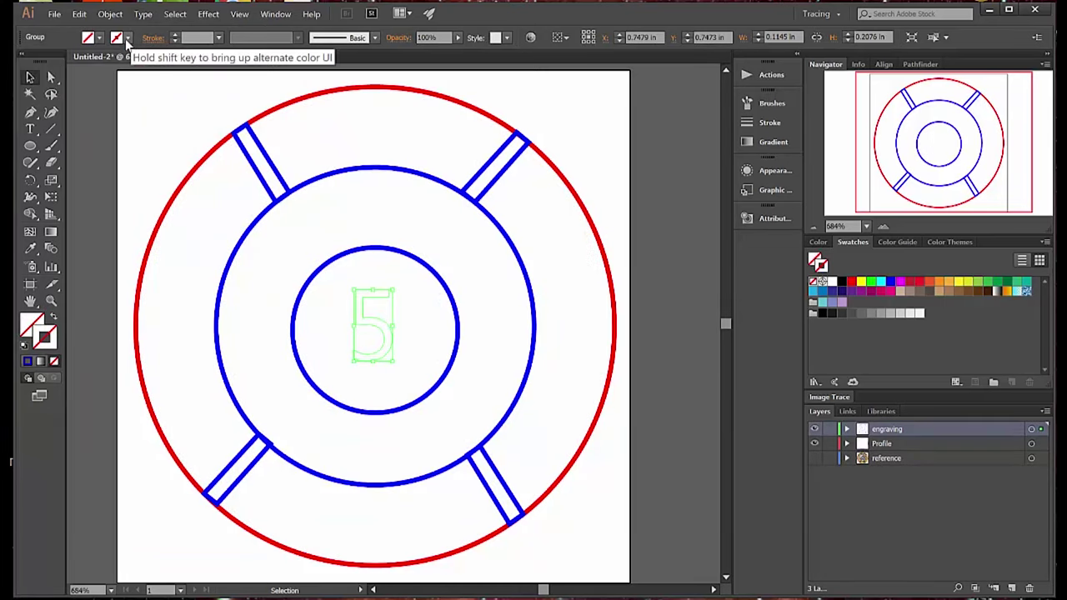
click(126, 39)
click(51, 62)
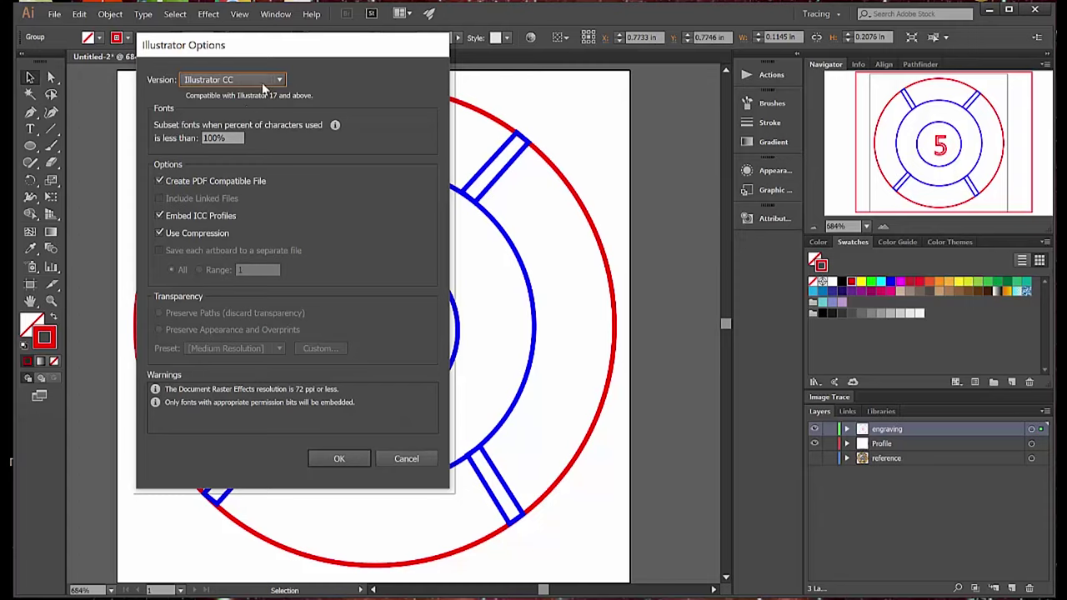
- Save Video Test 2.ai in Illustrator CS6 format, then select all the artwork
click(279, 80)
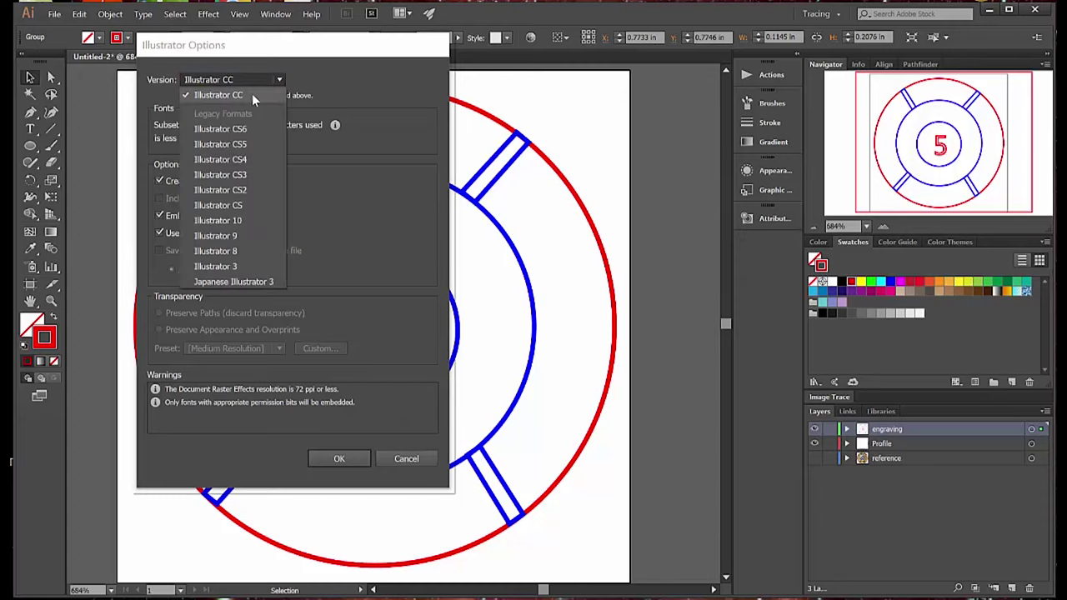
click(232, 126)
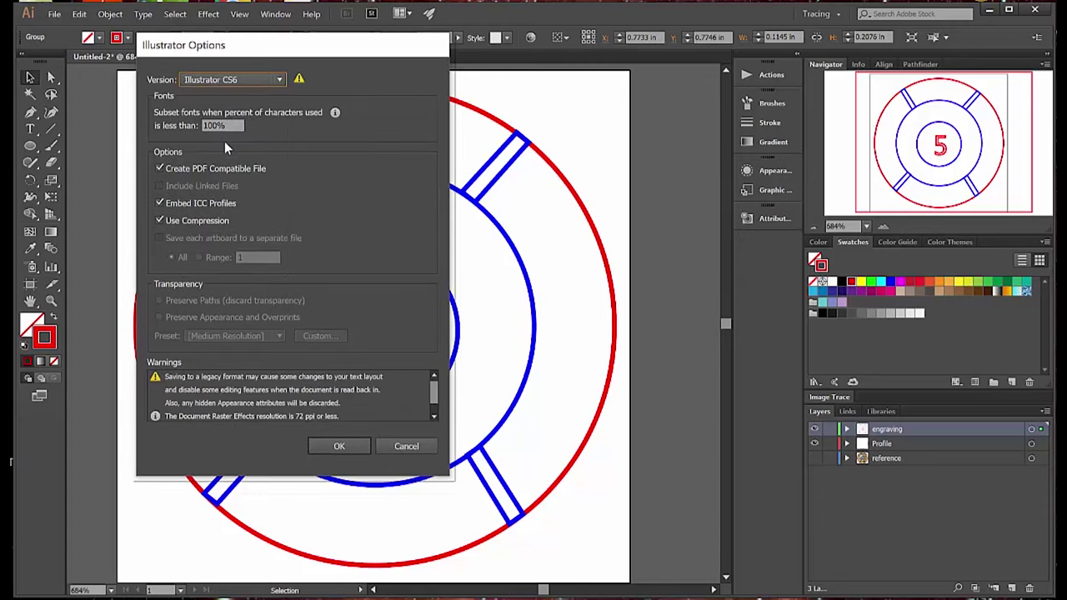
click(339, 446)
key(ctrl+a)
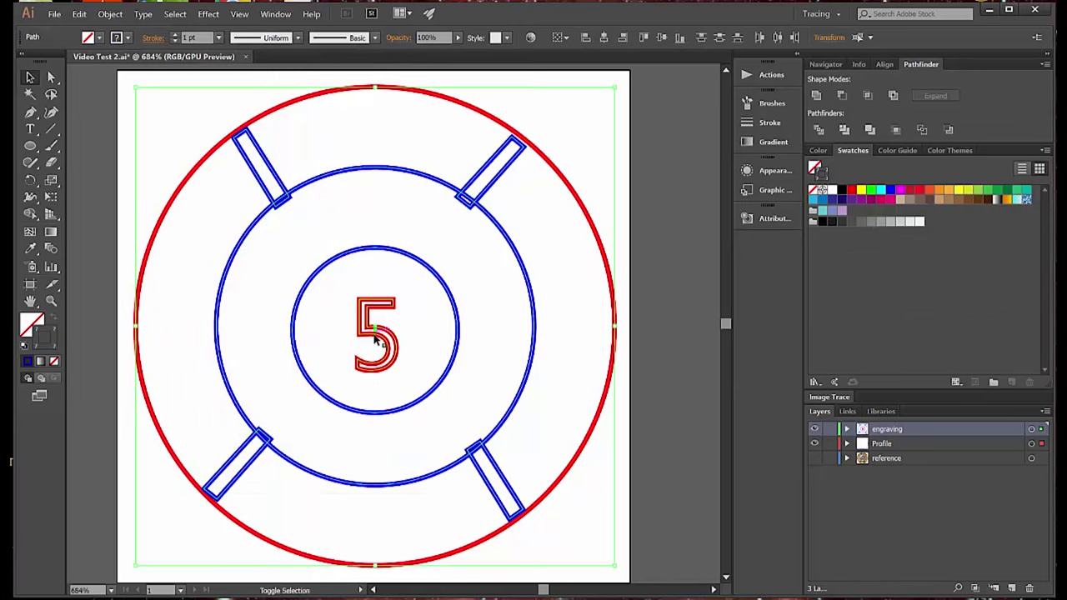
- Deselect the red circle and red 5, then Unite the blue shapes in Pathfinder
shift+click(615, 305)
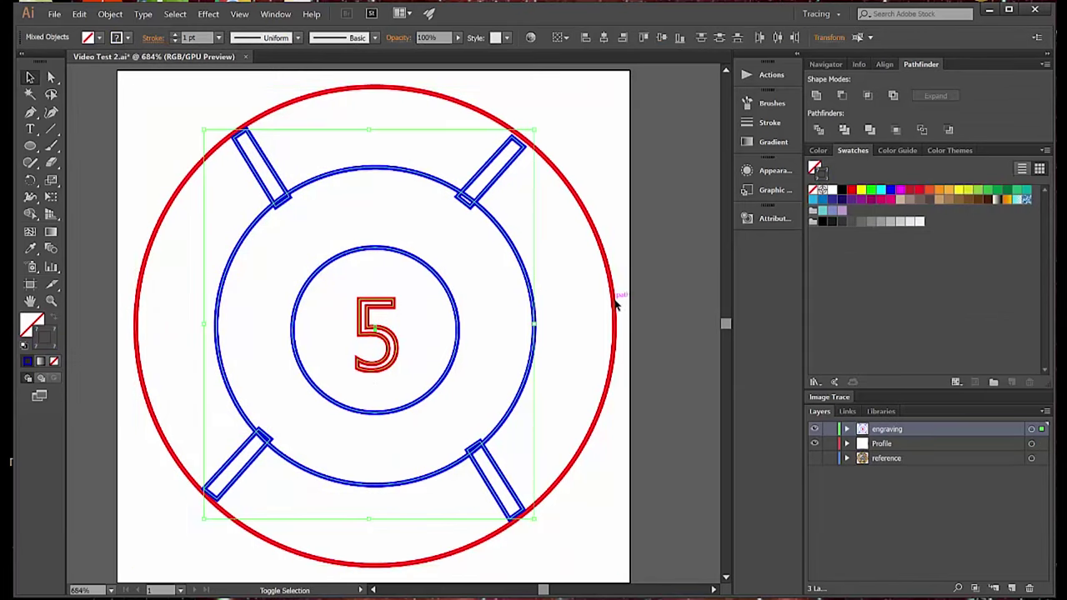
shift+click(397, 350)
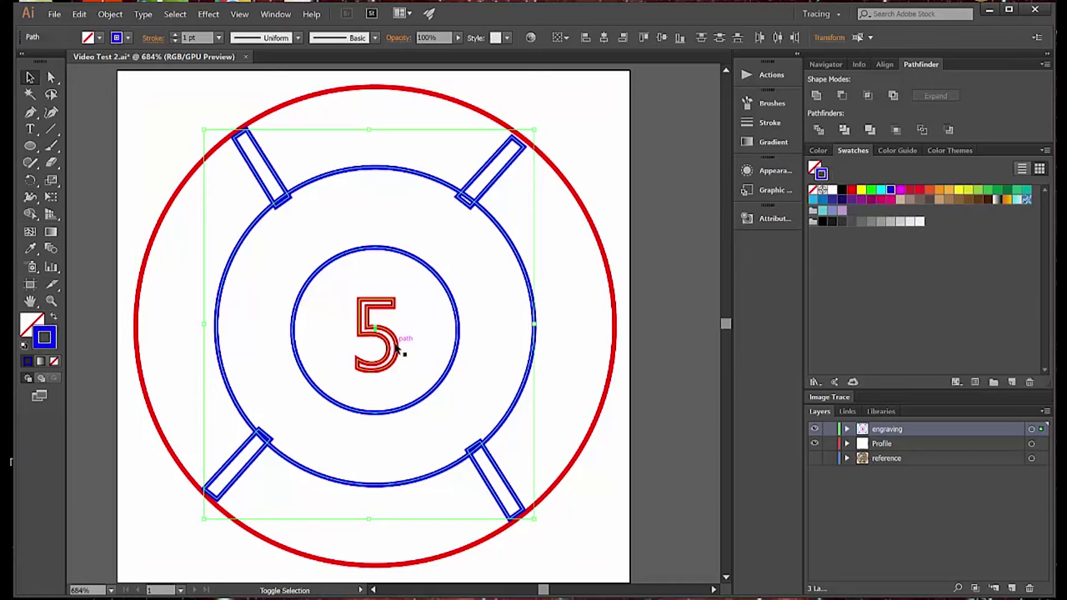
click(817, 97)
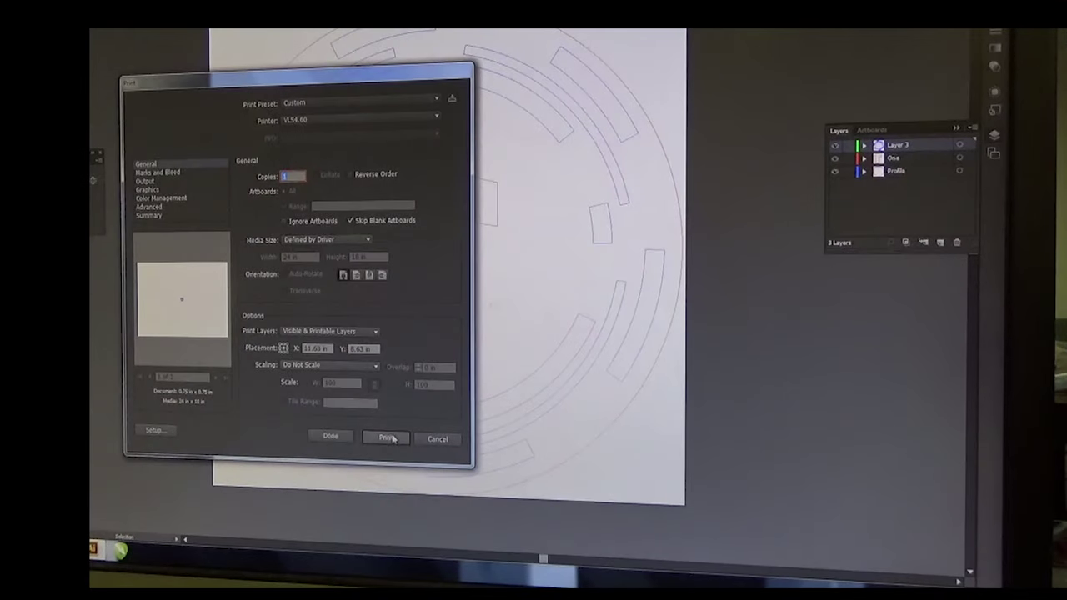
- Send the token artwork to the laser cutter and bring up the ULS Control Panel job preview
click(390, 439)
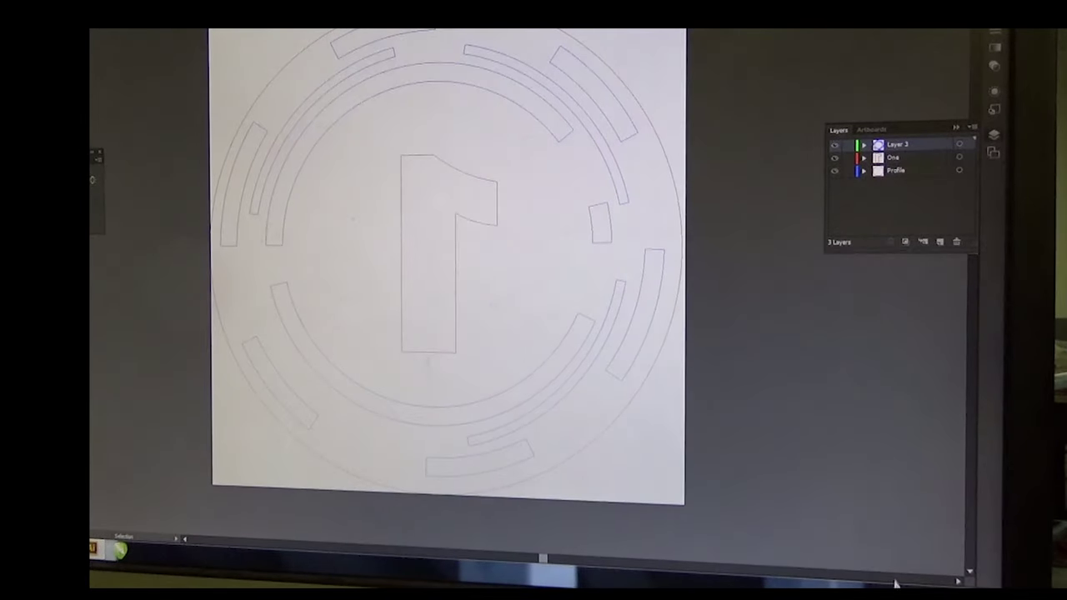
click(932, 579)
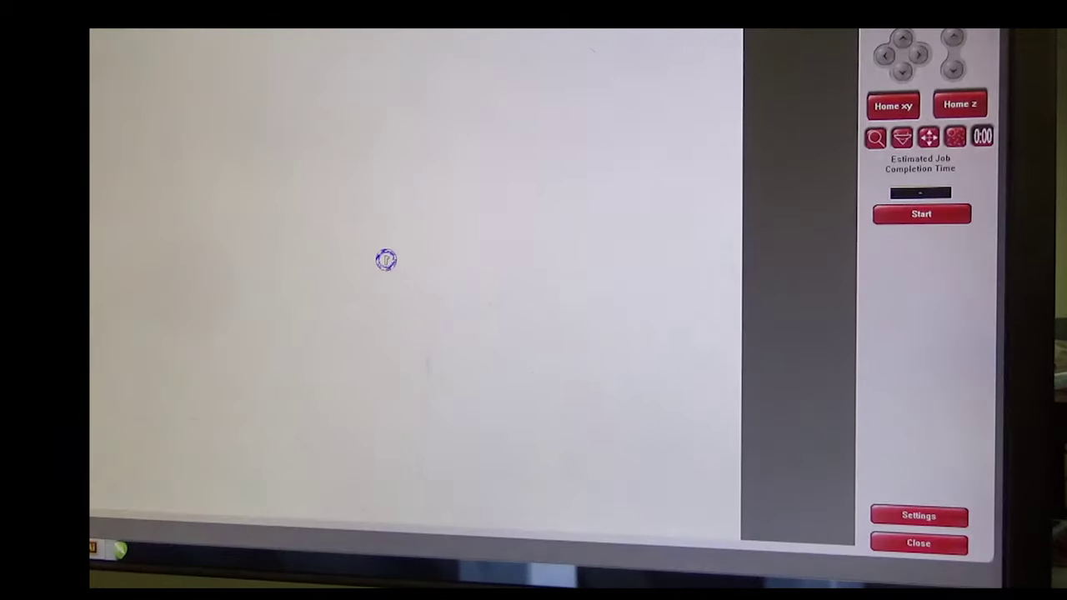